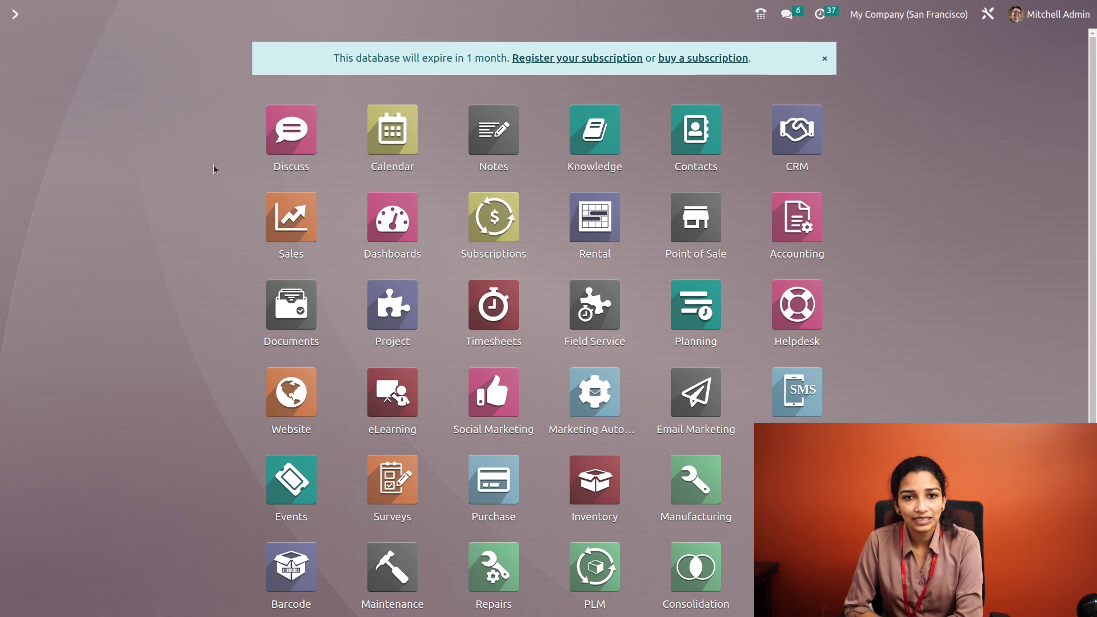
# Open the Discuss app from the Odoo home screen to reach its empty Inbox
pyautogui.click(302, 153)
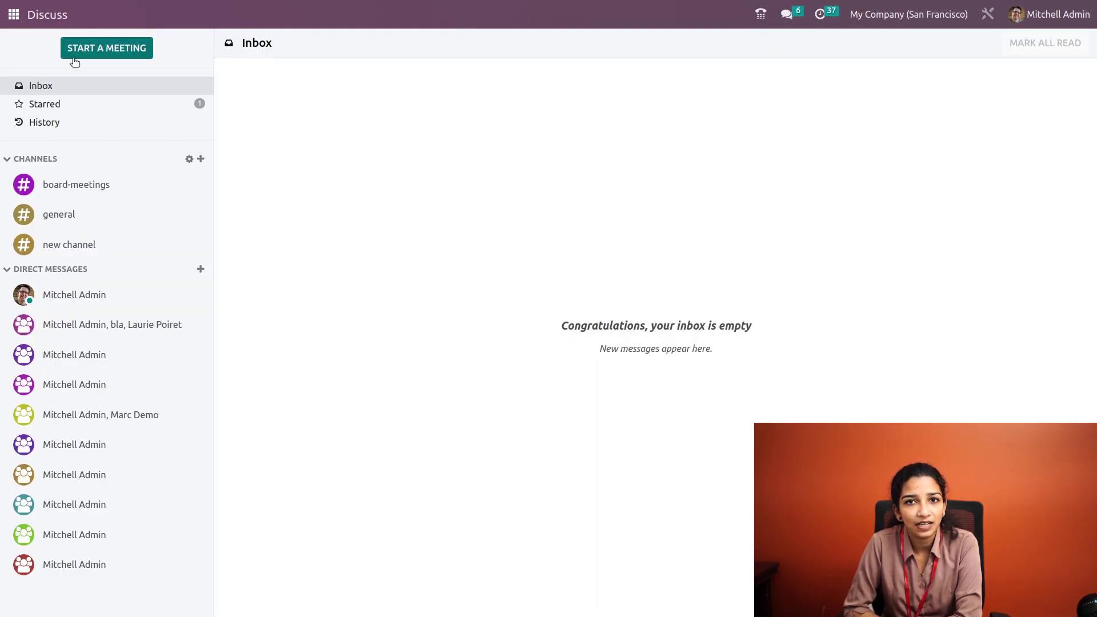
# Start a meeting, invite two users, copy the invitation link and add them to a group chat
pyautogui.click(136, 52)
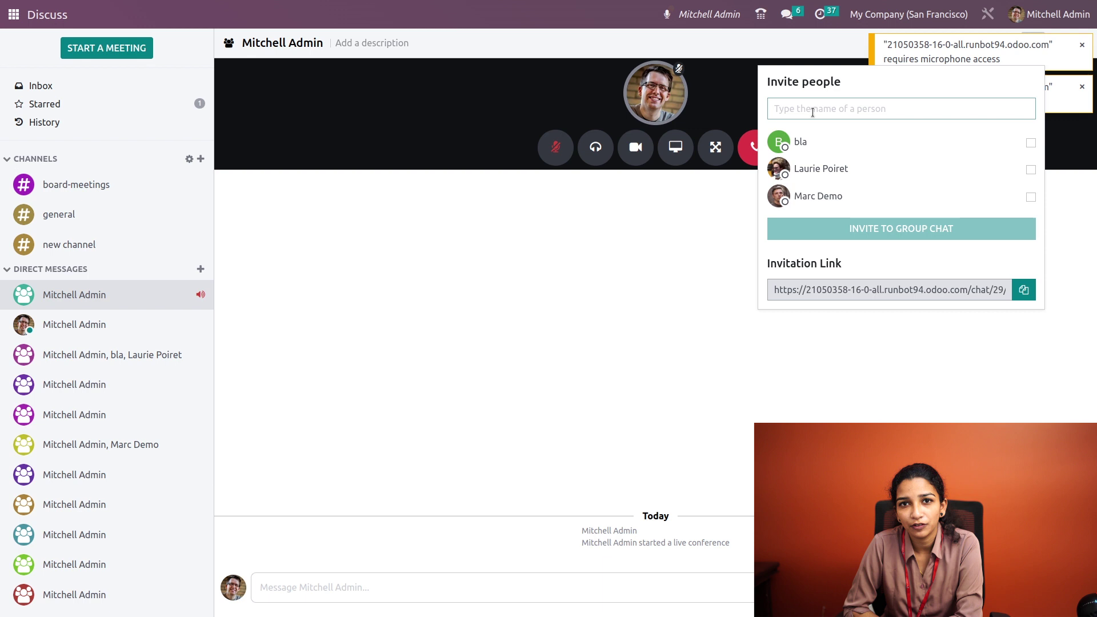
pyautogui.click(1031, 143)
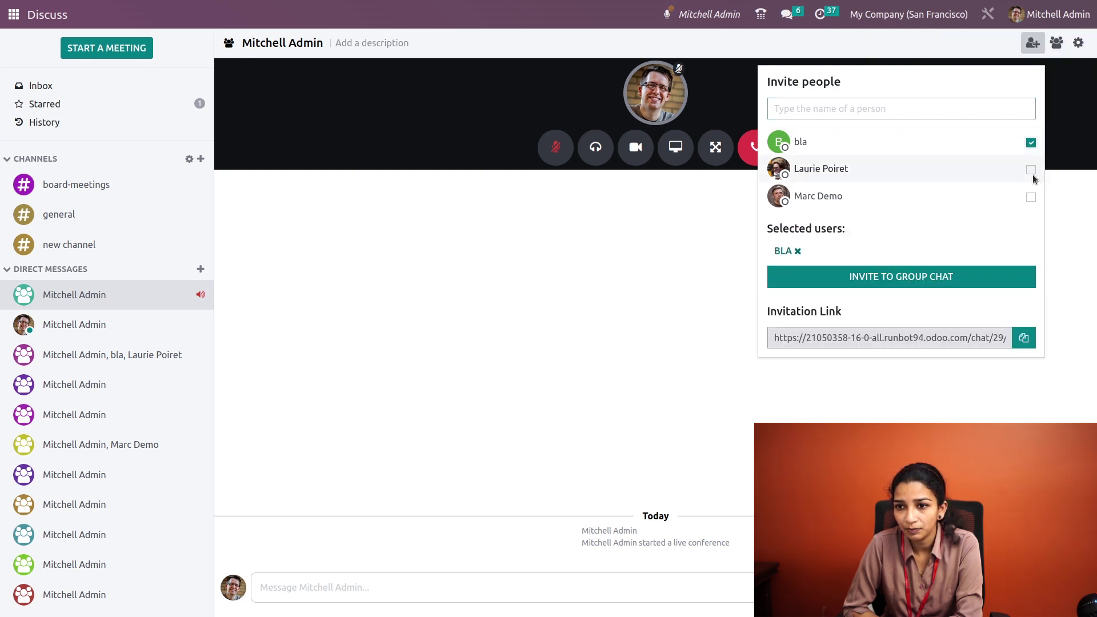
pyautogui.click(1032, 171)
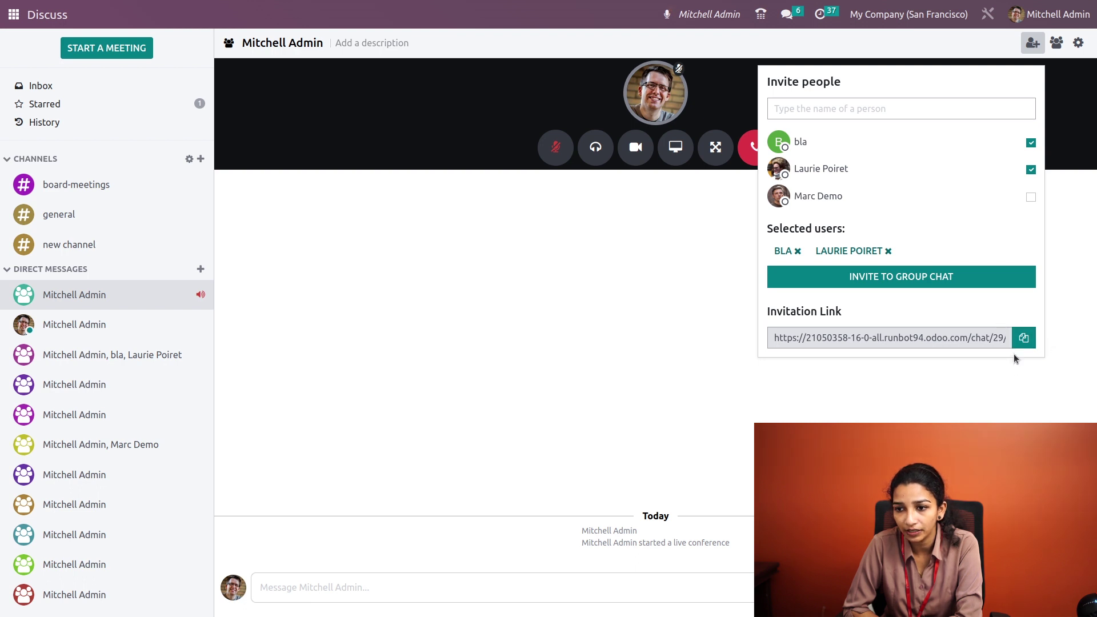
pyautogui.click(1032, 343)
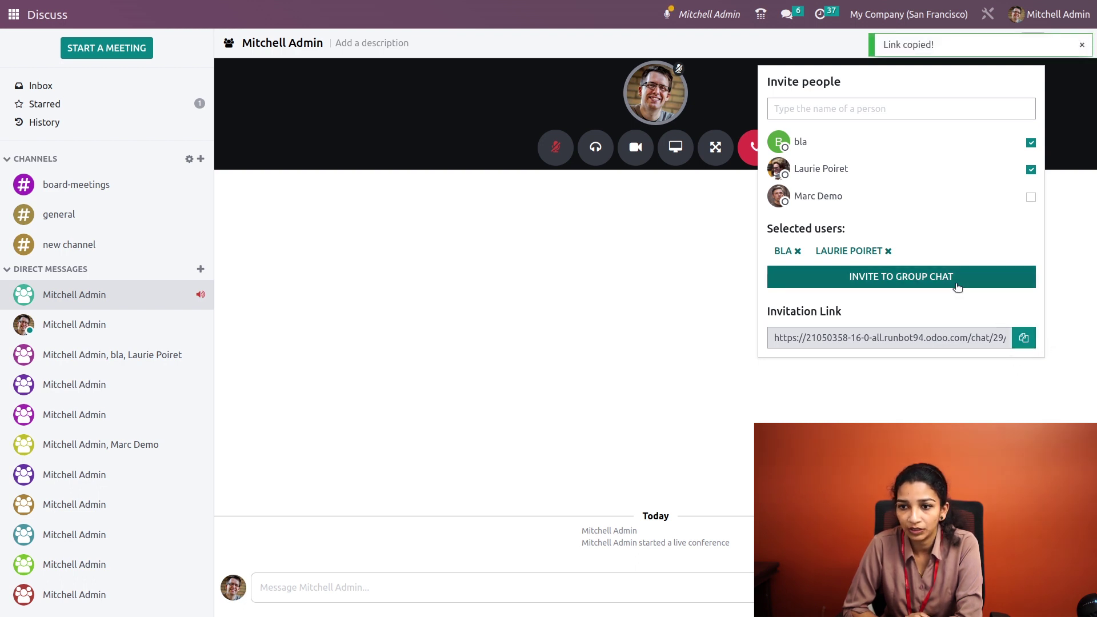
pyautogui.click(956, 284)
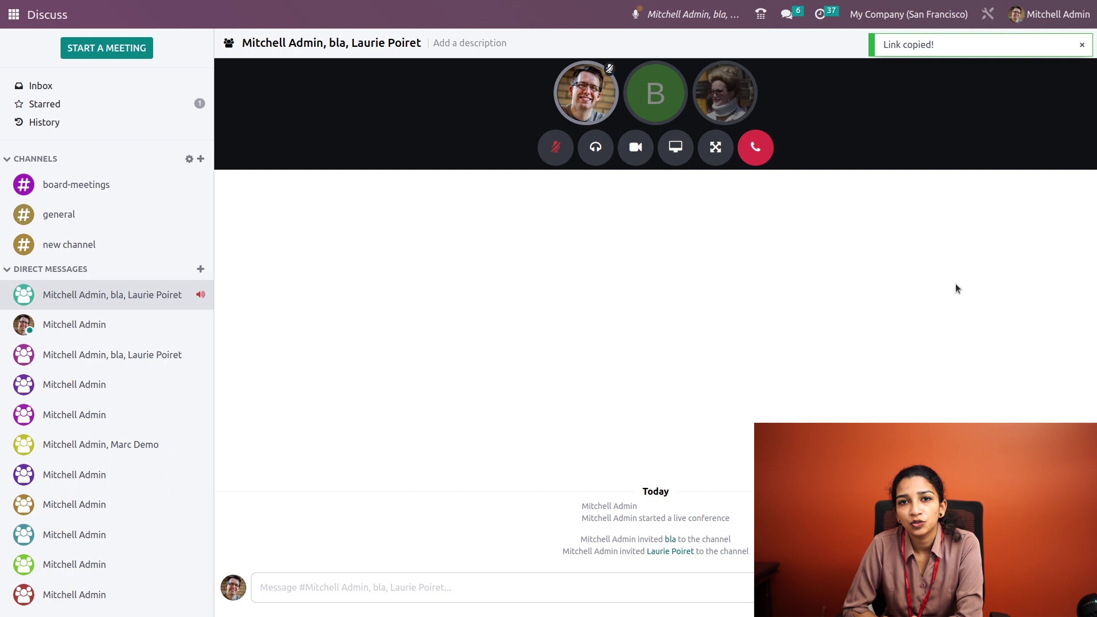
# Hang up the call, then browse Inbox, the starred 'Hiiii' message and the History feed
pyautogui.click(756, 150)
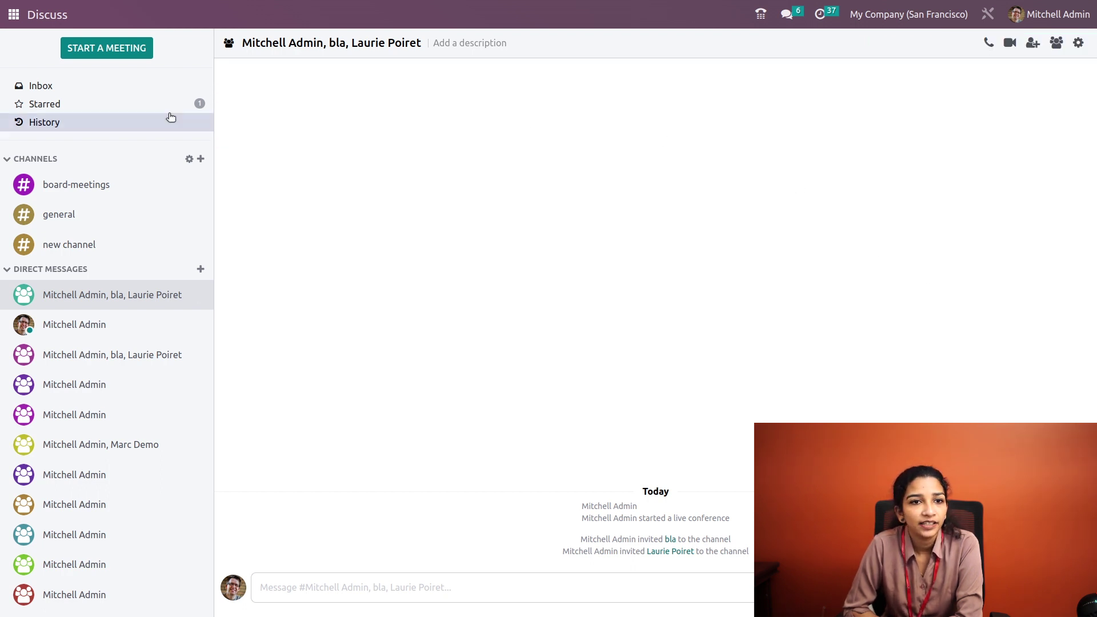
pyautogui.click(176, 87)
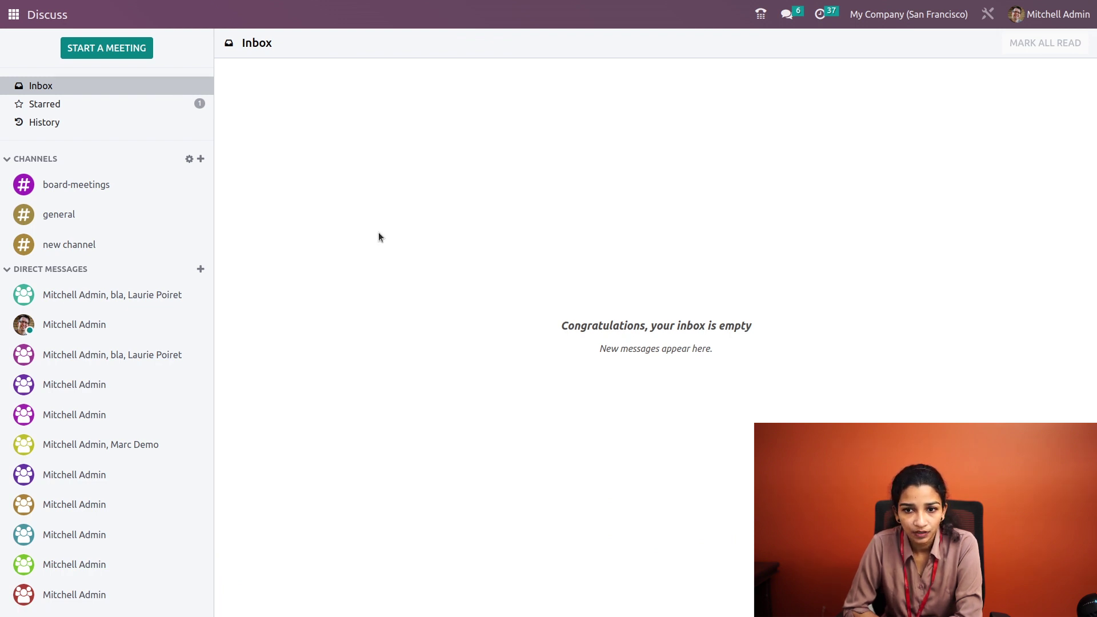
pyautogui.click(127, 108)
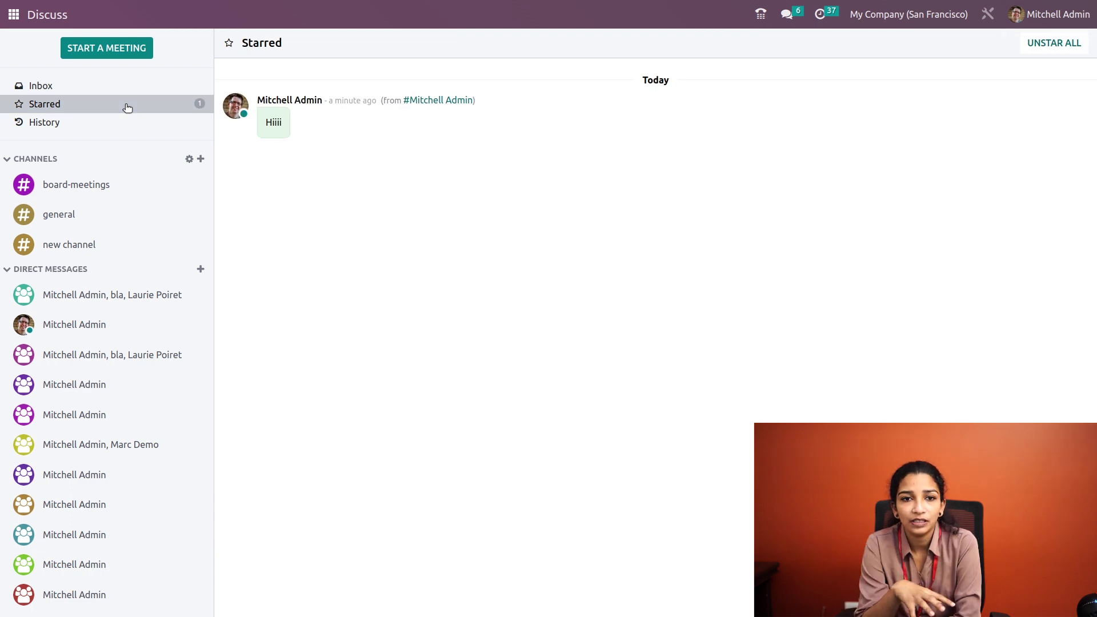
pyautogui.moveTo(287, 114)
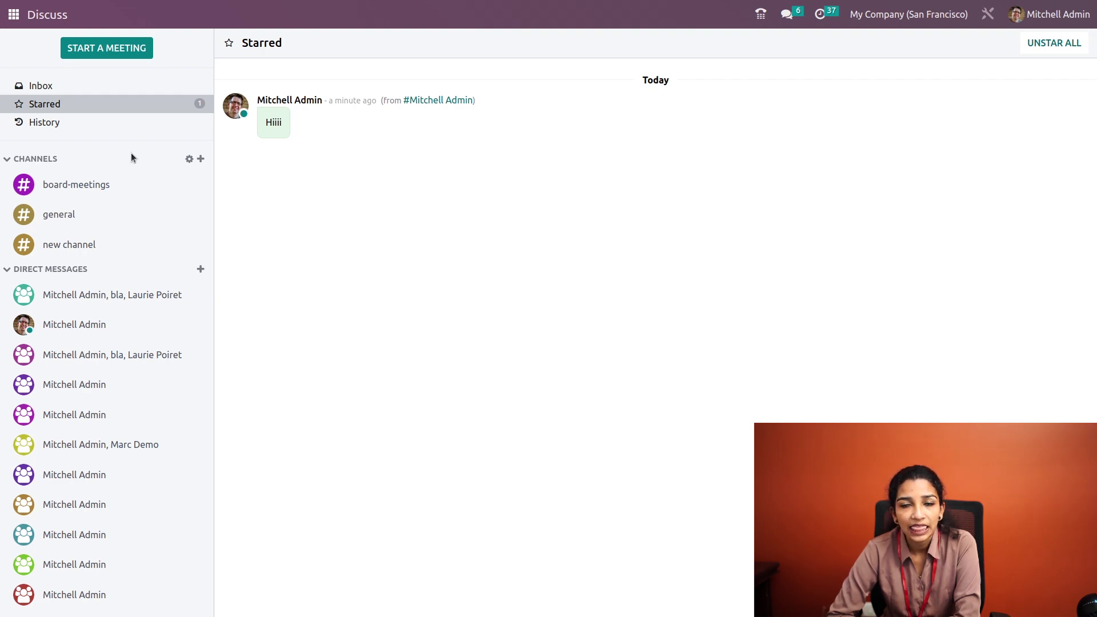
pyautogui.click(118, 127)
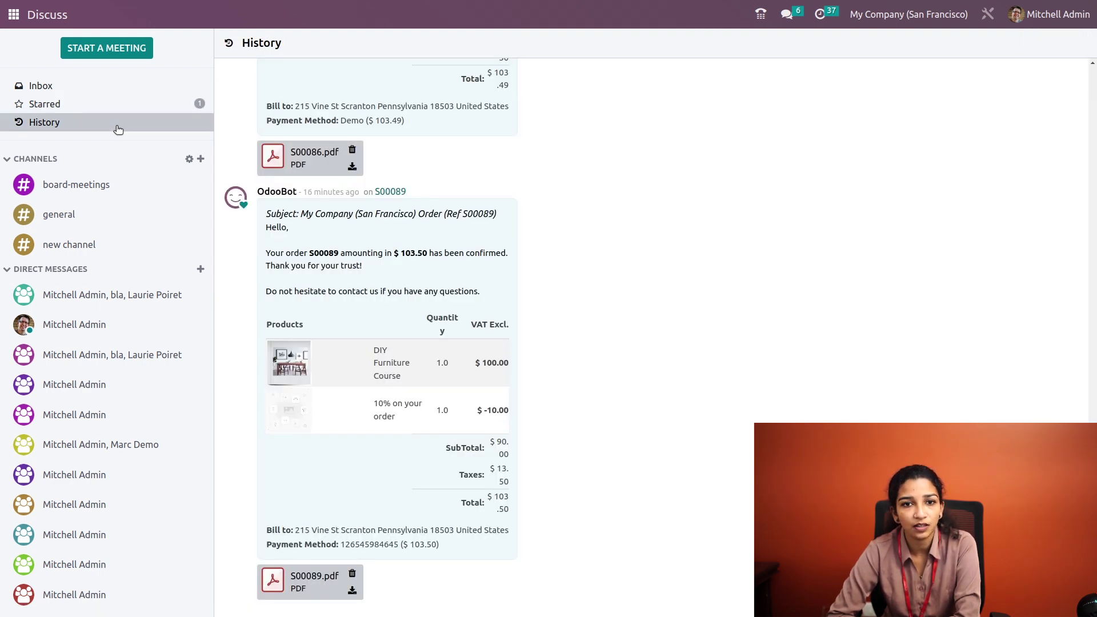
pyautogui.scroll(15, 249, 246)
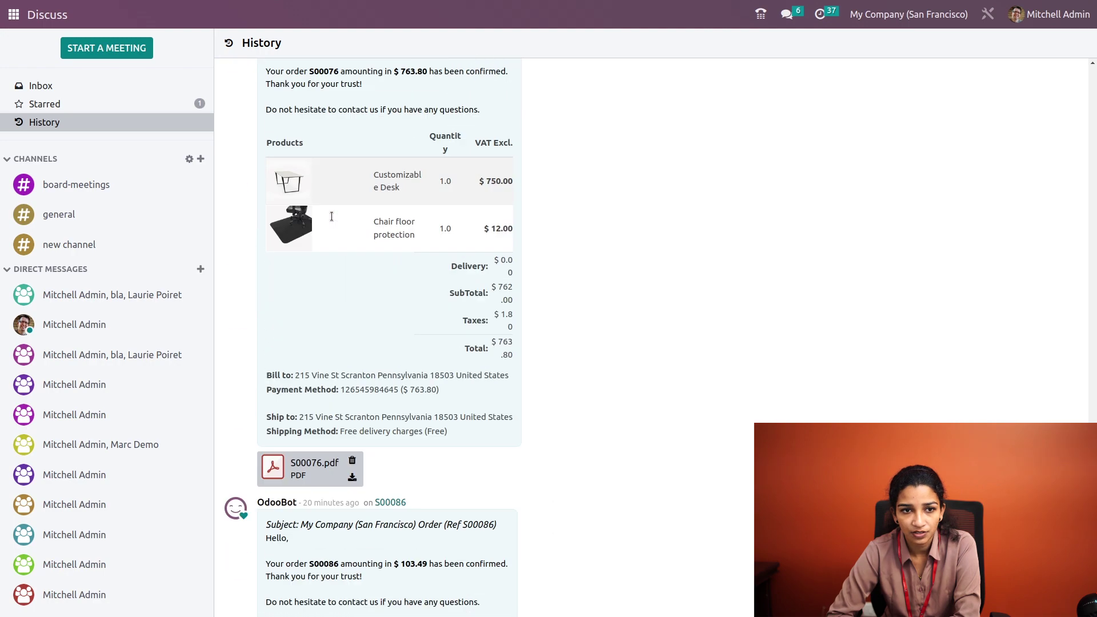
pyautogui.scroll(-10, 332, 207)
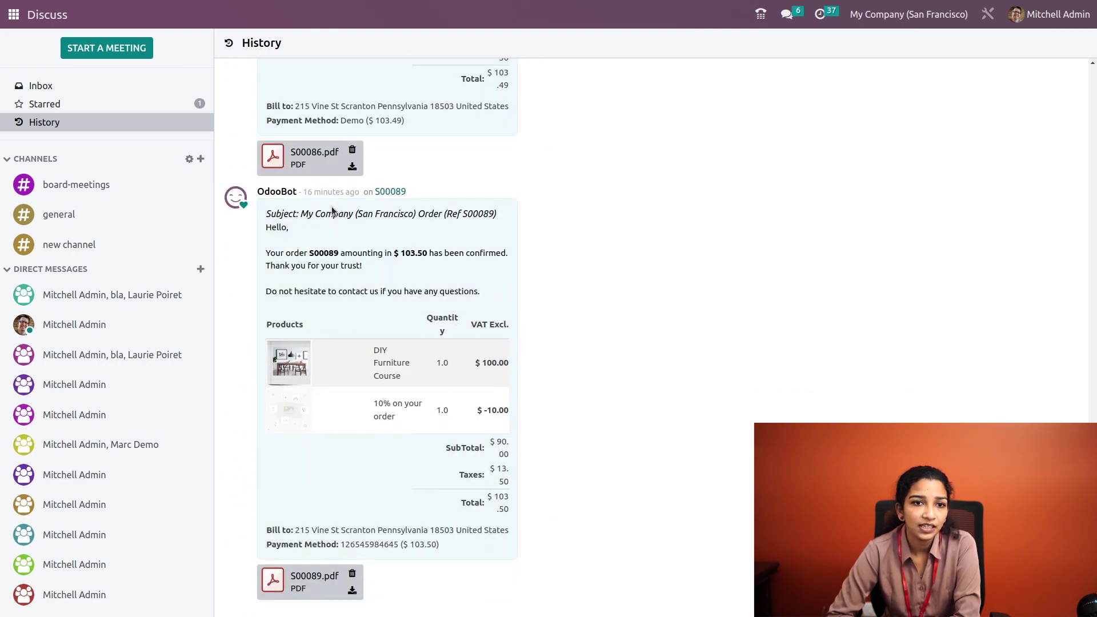
# Create a channel named 'channel 1' and bring up the Public Channels list
pyautogui.click(201, 159)
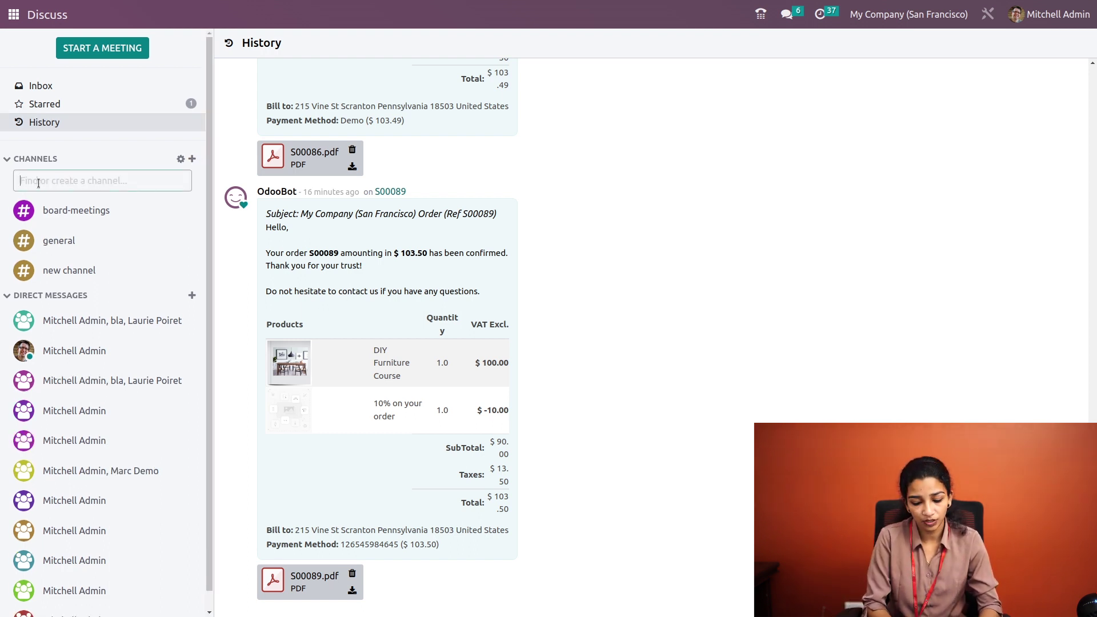
pyautogui.write('ch')
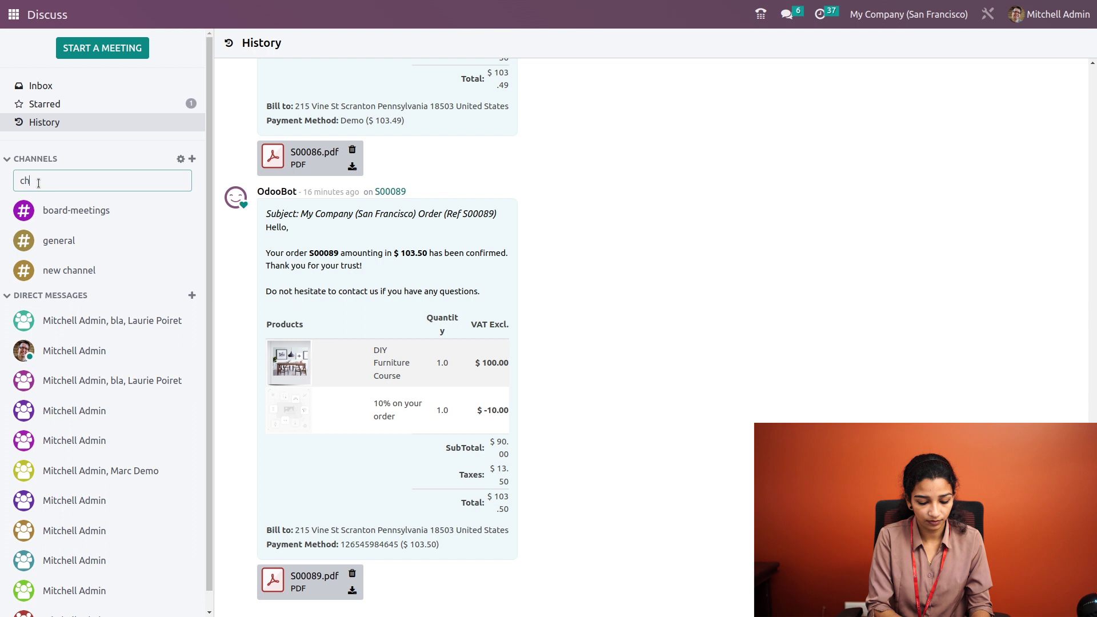
pyautogui.write('annel')
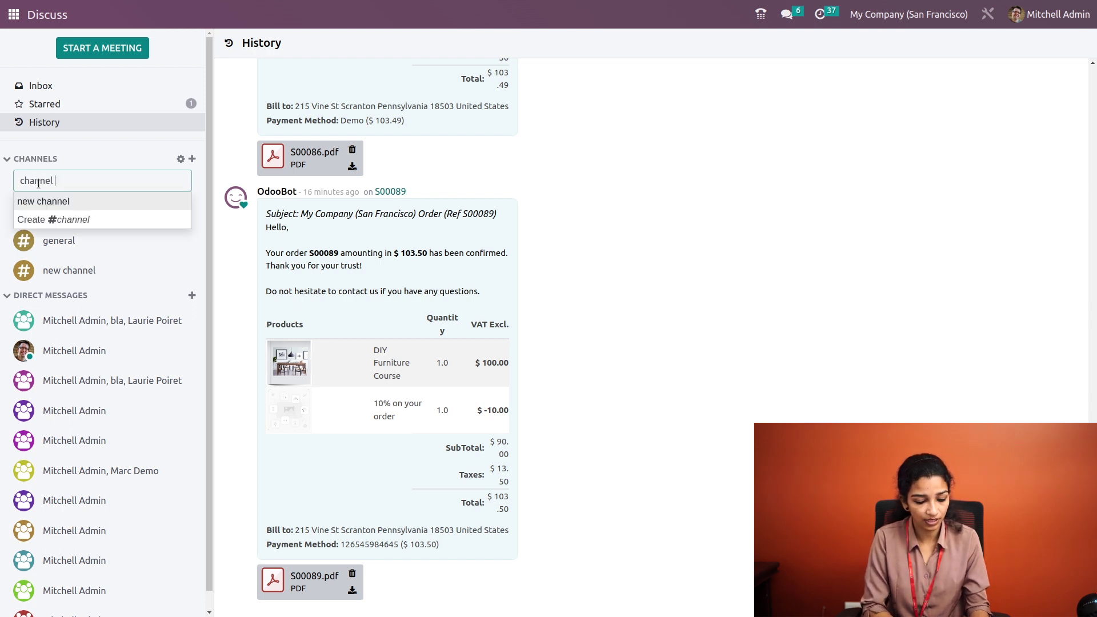
pyautogui.write(' 1')
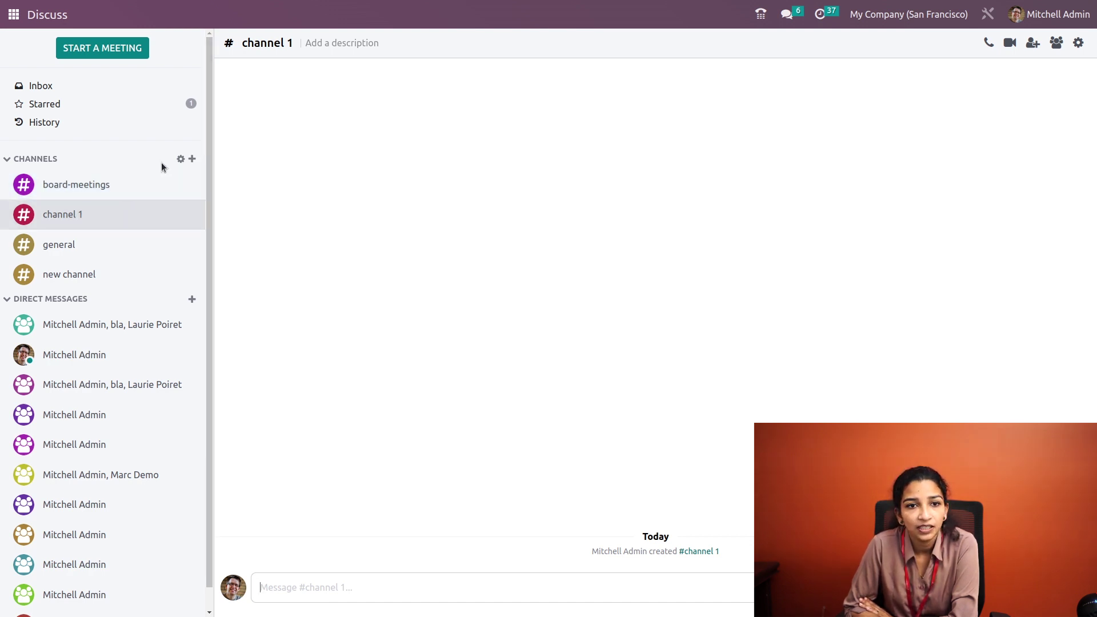
pyautogui.click(182, 159)
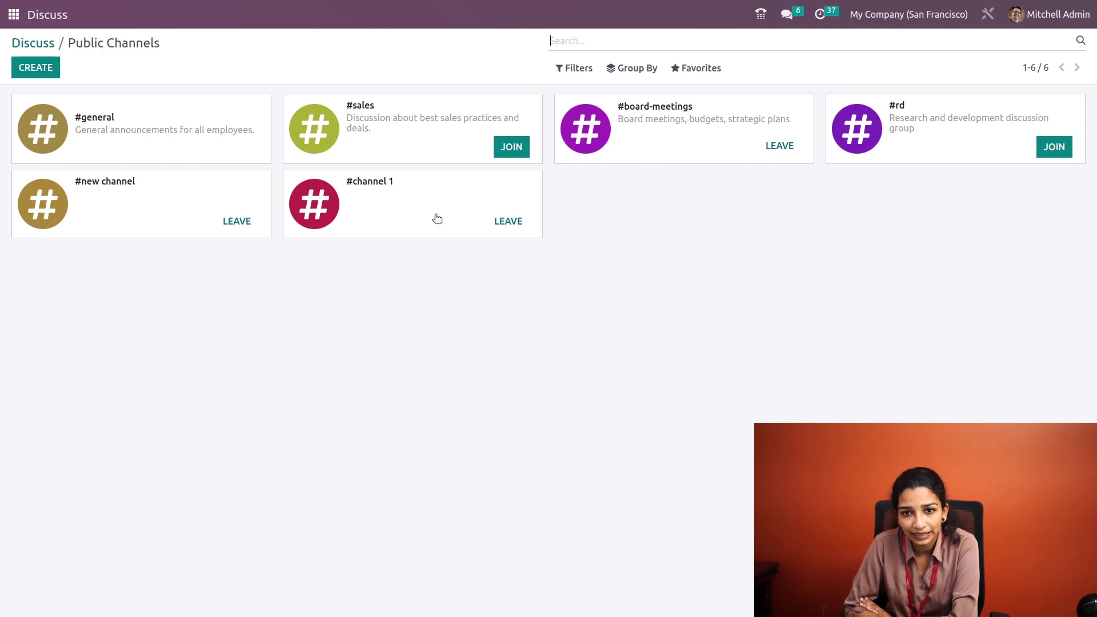
pyautogui.click(512, 146)
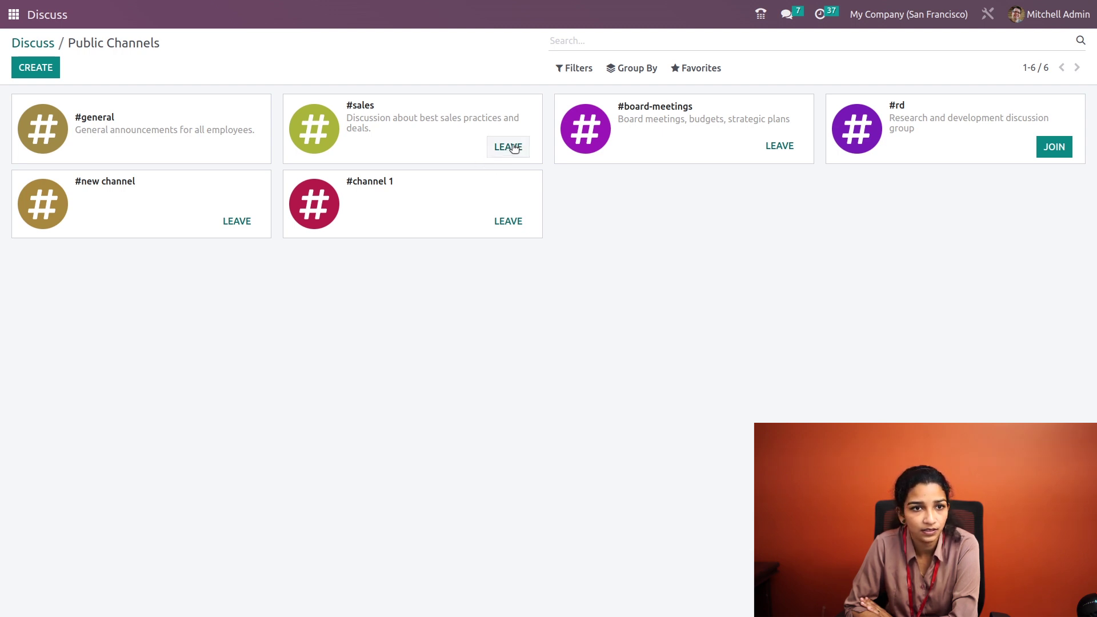
pyautogui.click(513, 148)
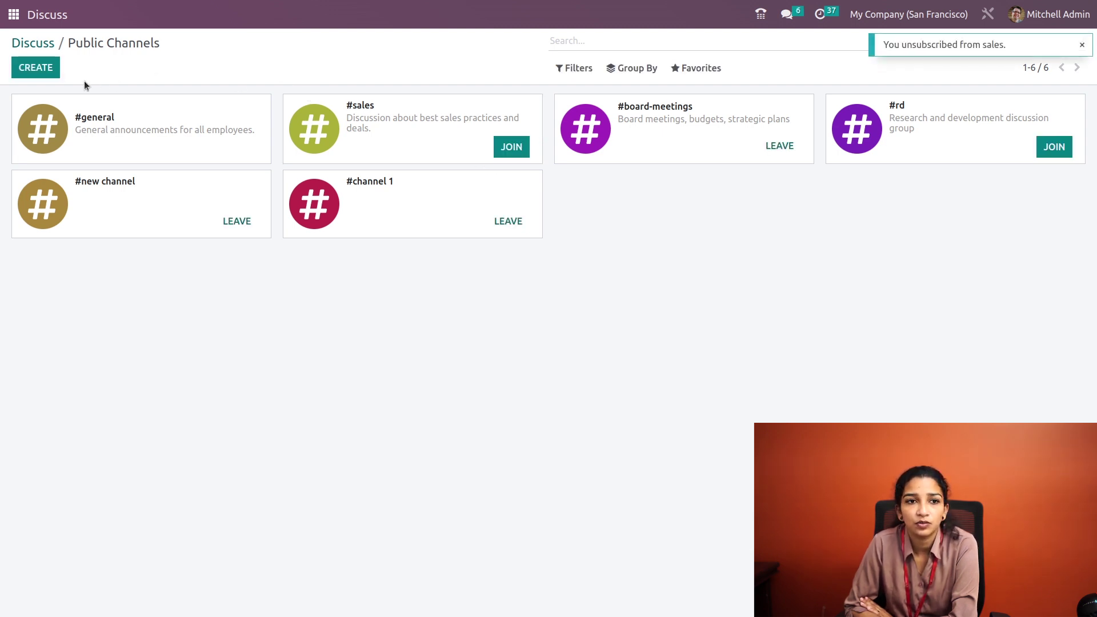
# Send 'hello' in the direct conversation with the admin user
pyautogui.click(41, 46)
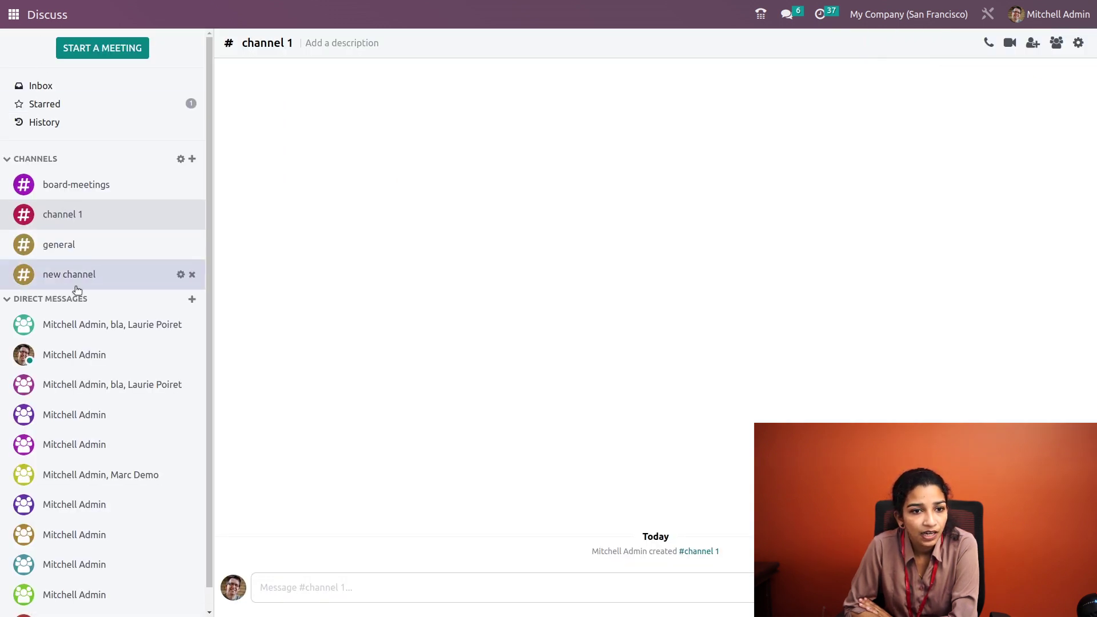
pyautogui.scroll(-1, 185, 303)
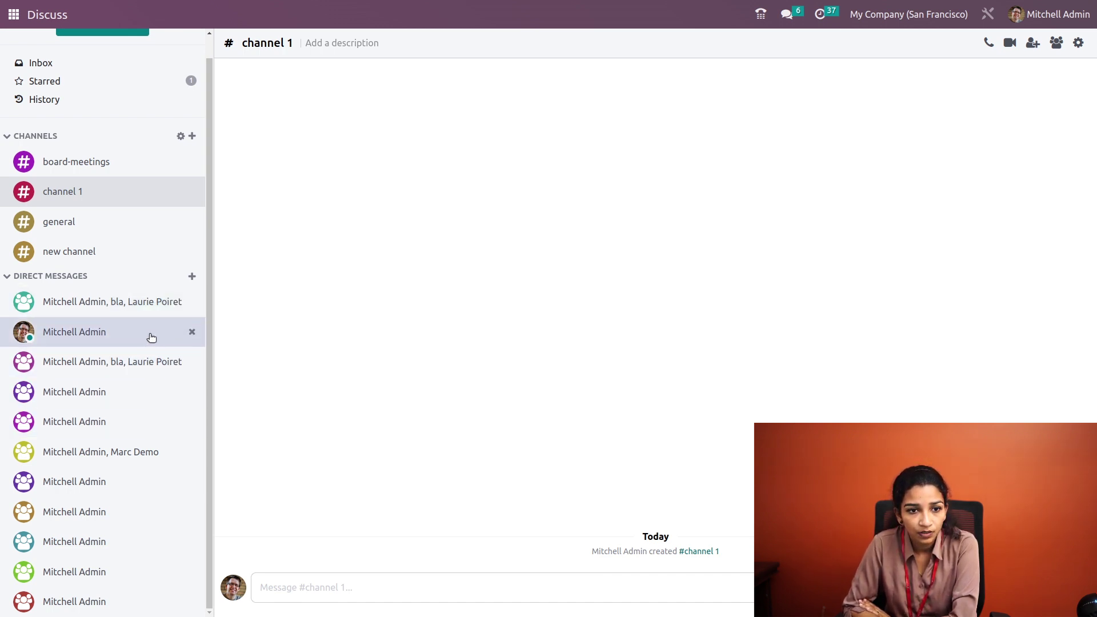
pyautogui.click(151, 338)
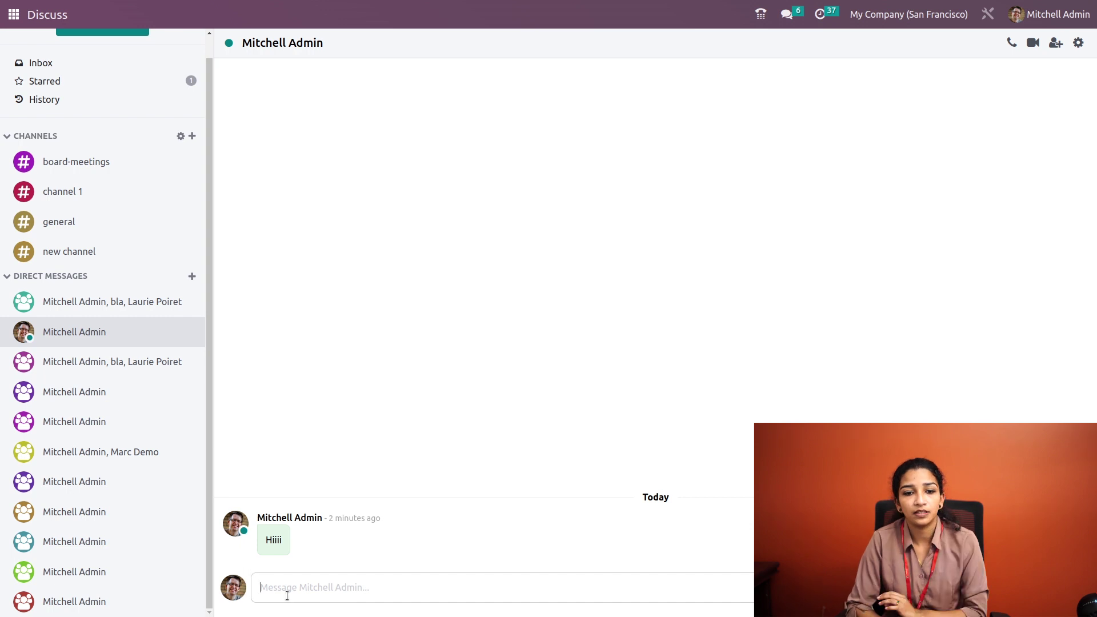
pyautogui.write('hello')
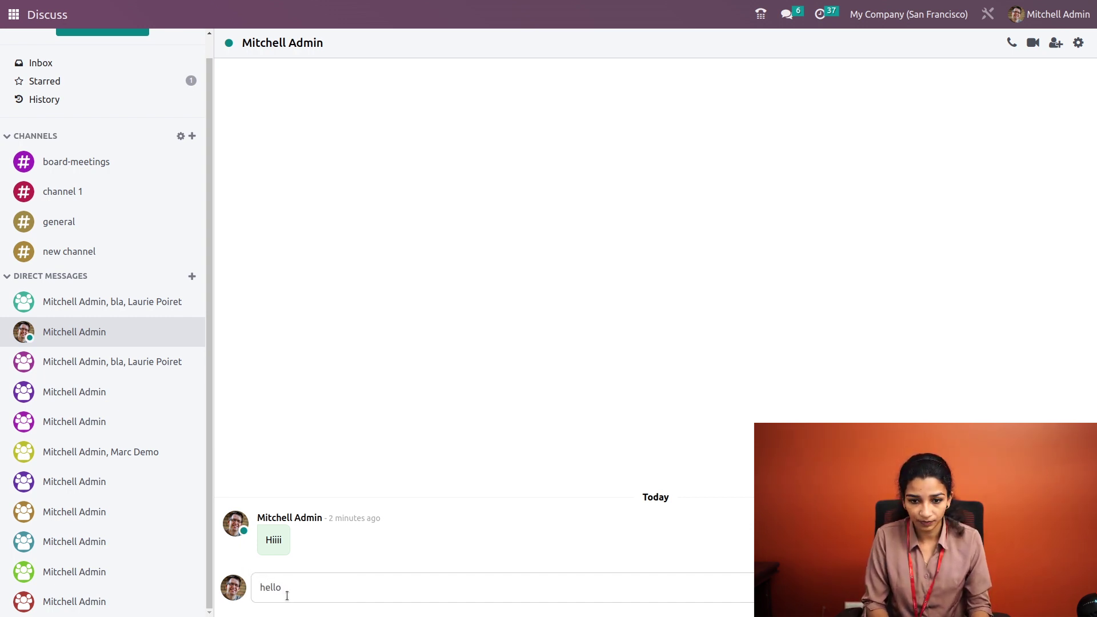
pyautogui.press('Return')
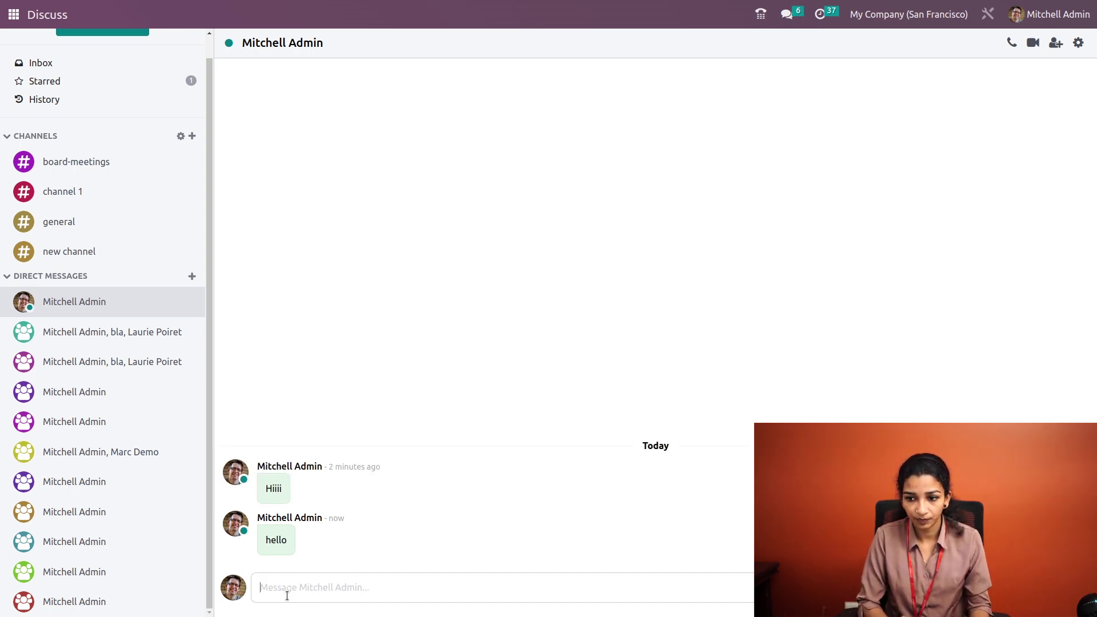
# Post a 'hello' reply quoting that hello message
pyautogui.moveTo(309, 540)
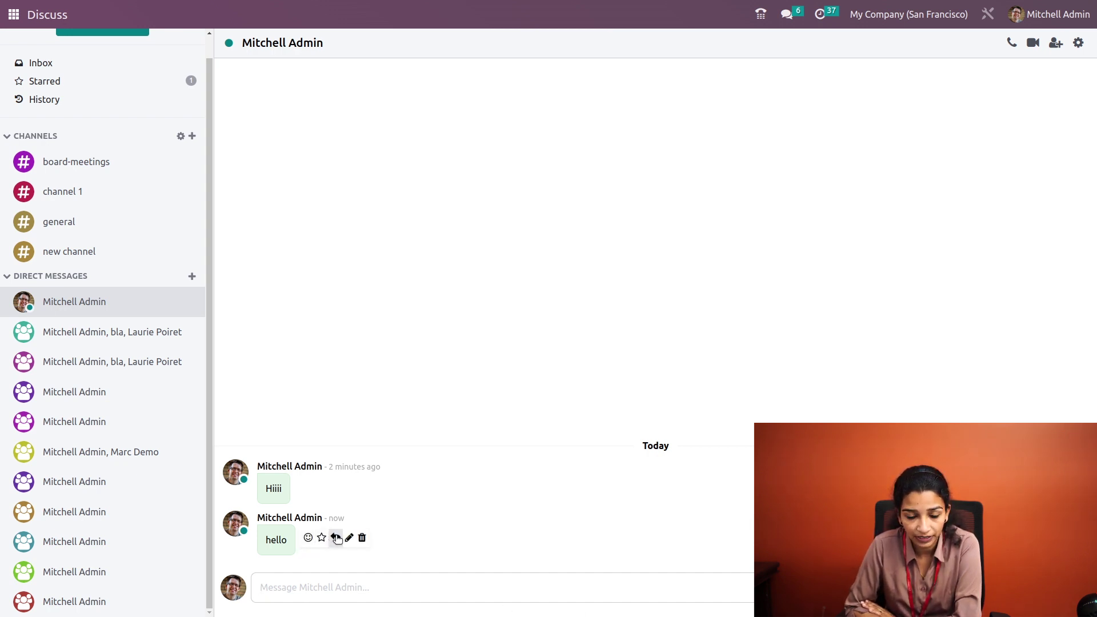
pyautogui.click(336, 538)
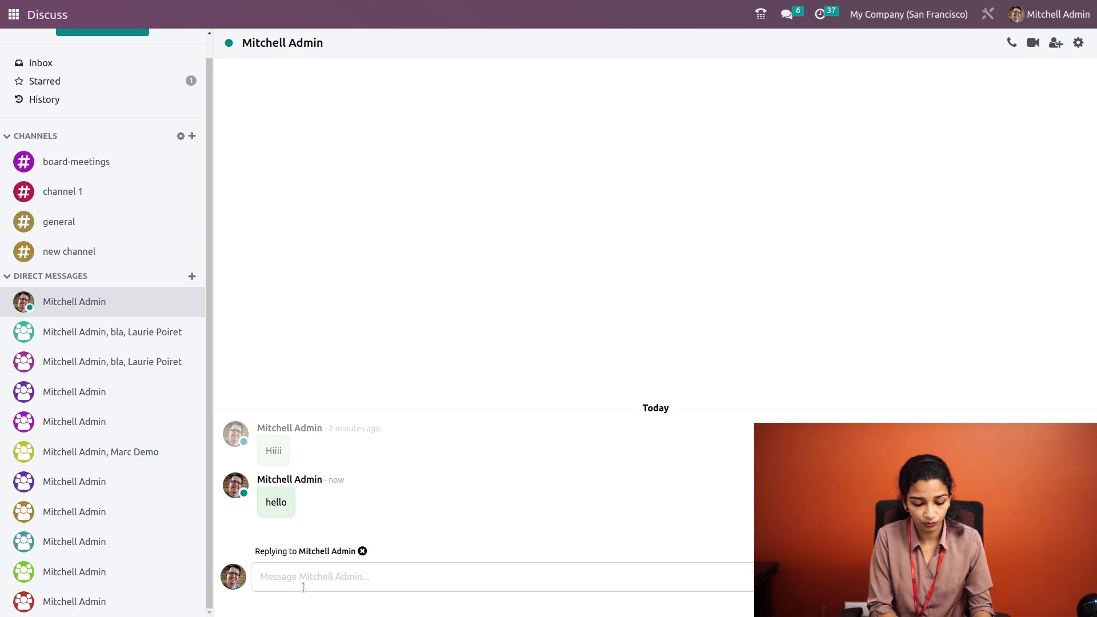
pyautogui.write('hello')
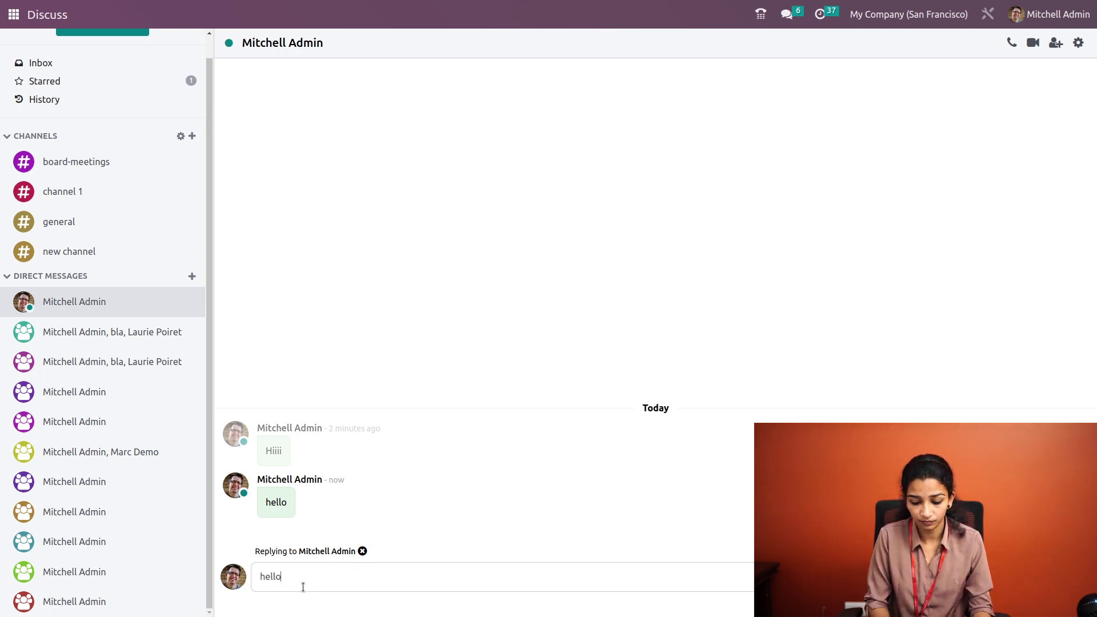
pyautogui.press('Return')
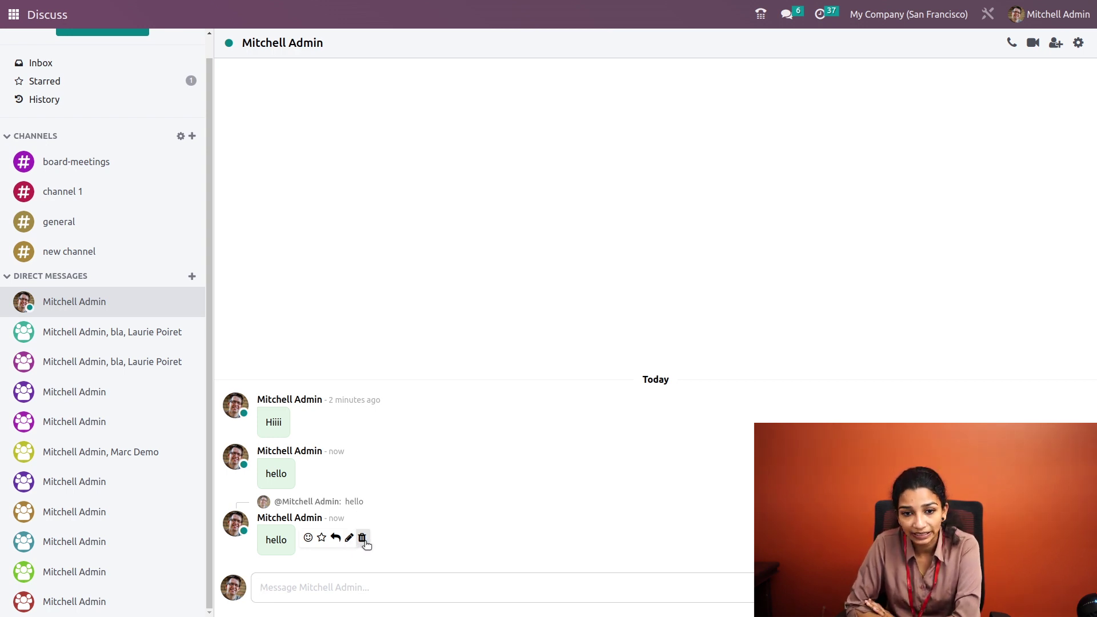
# Delete the threaded 'hello' reply, then cancel an edit of the remaining hello message
pyautogui.click(362, 539)
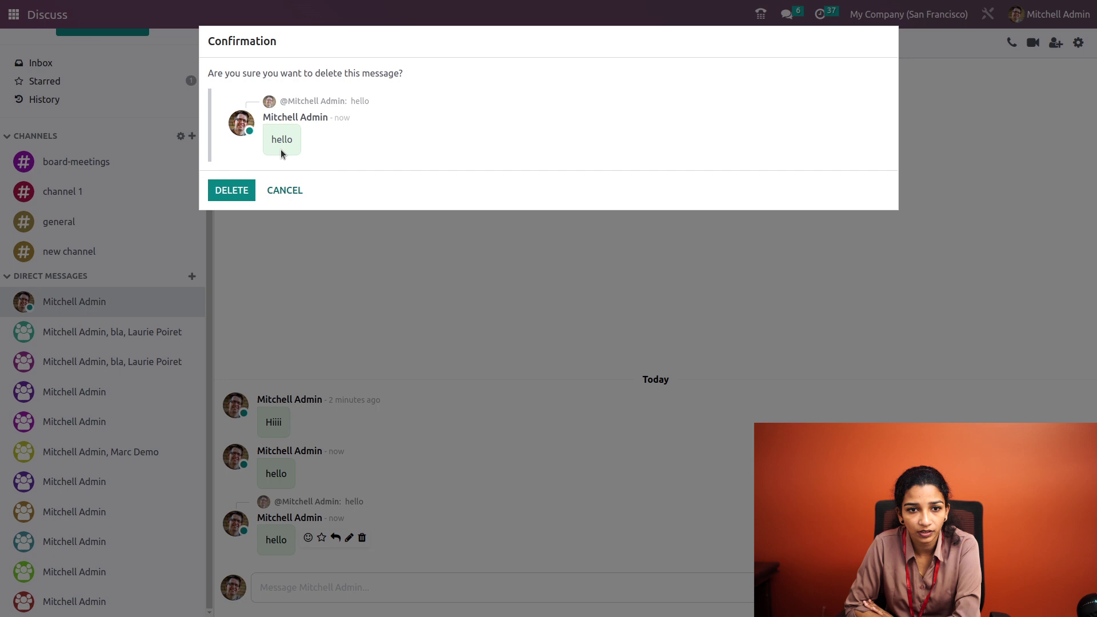
pyautogui.click(221, 195)
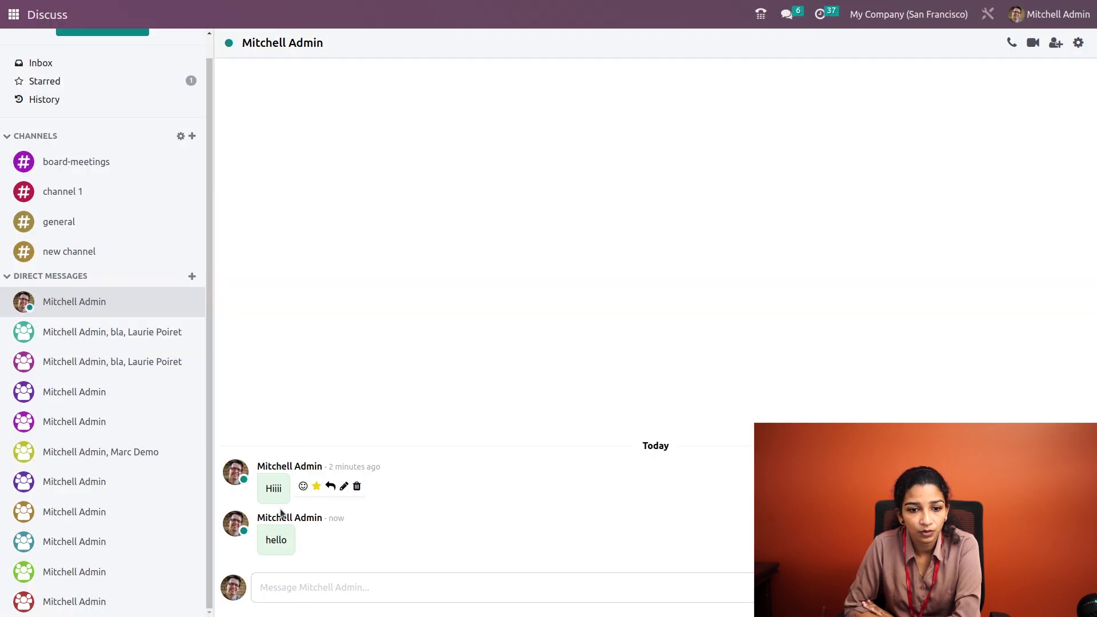
pyautogui.click(349, 539)
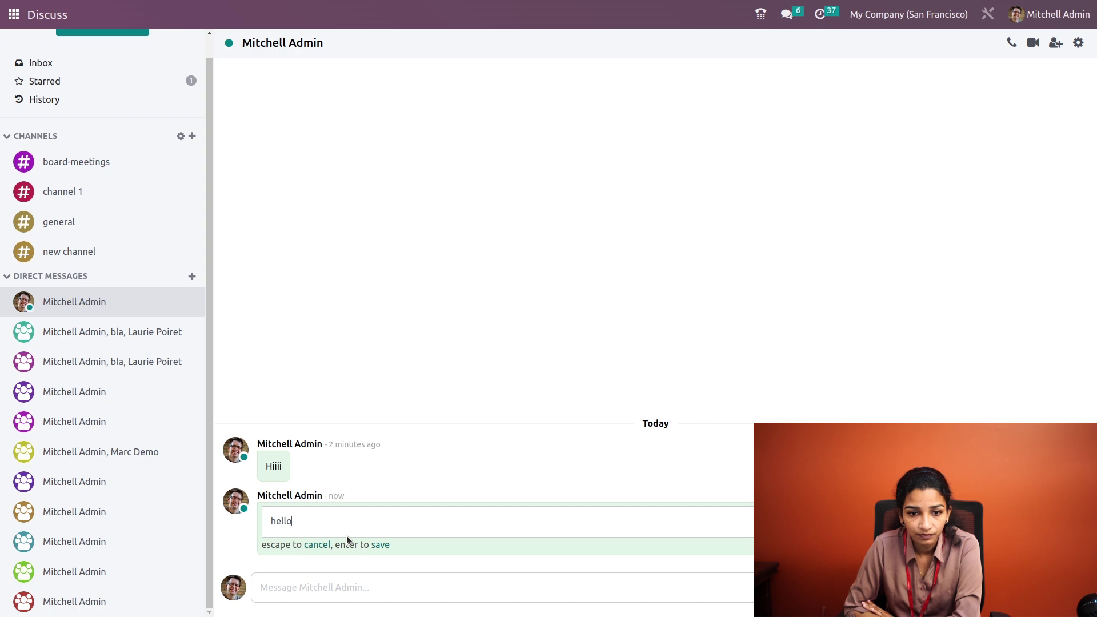
pyautogui.press('Escape')
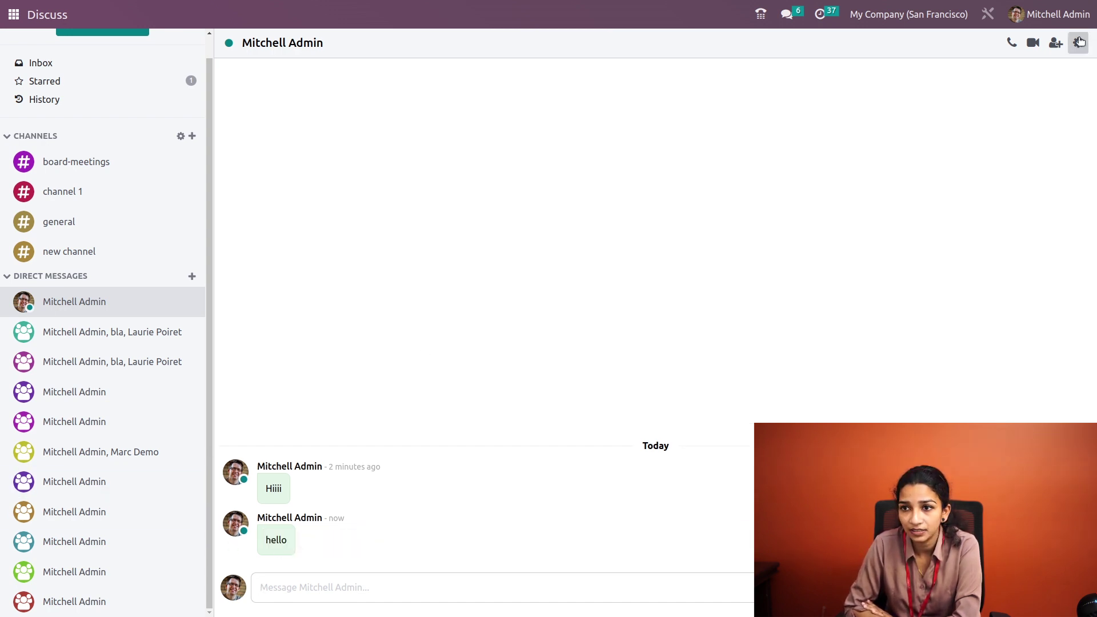
# Display the conversation's voice and video settings, then open and close the Invite people list
pyautogui.click(1080, 43)
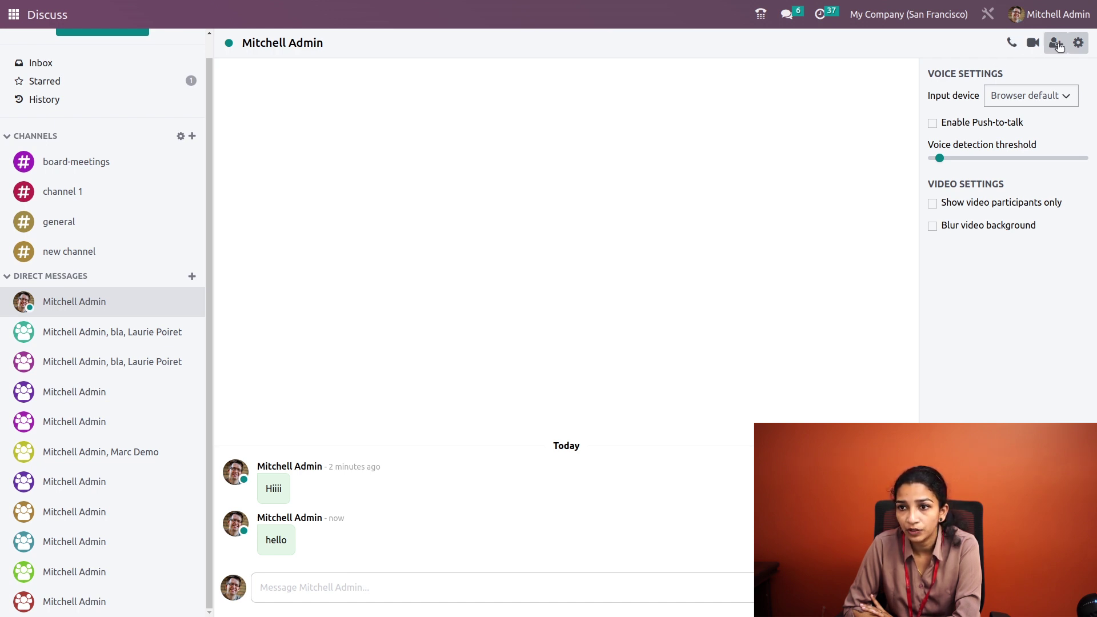
pyautogui.click(1057, 44)
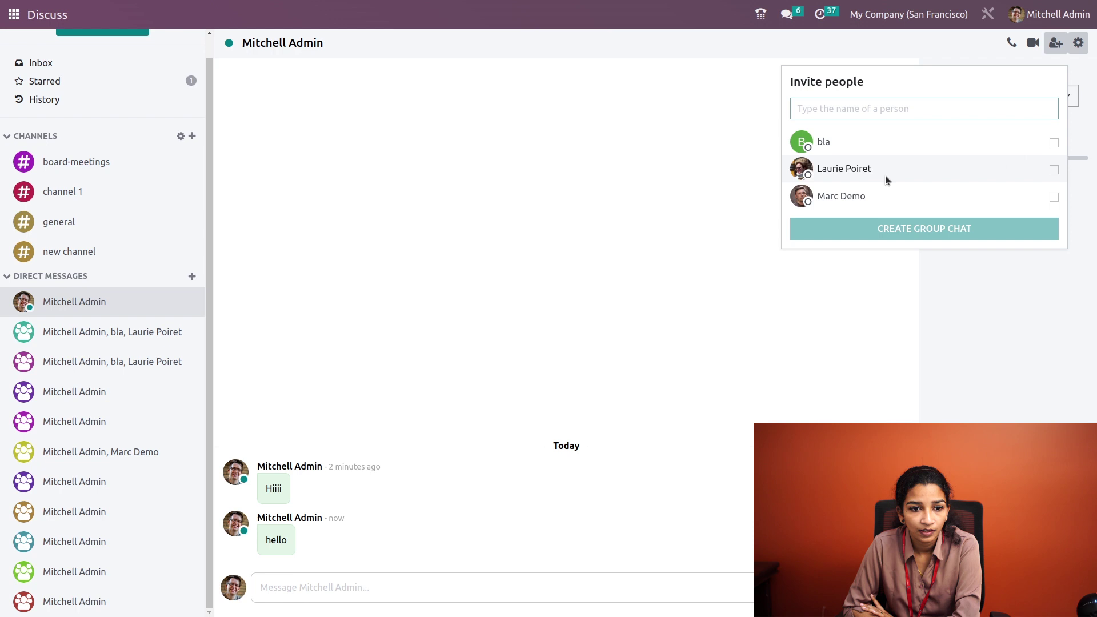
pyautogui.click(711, 292)
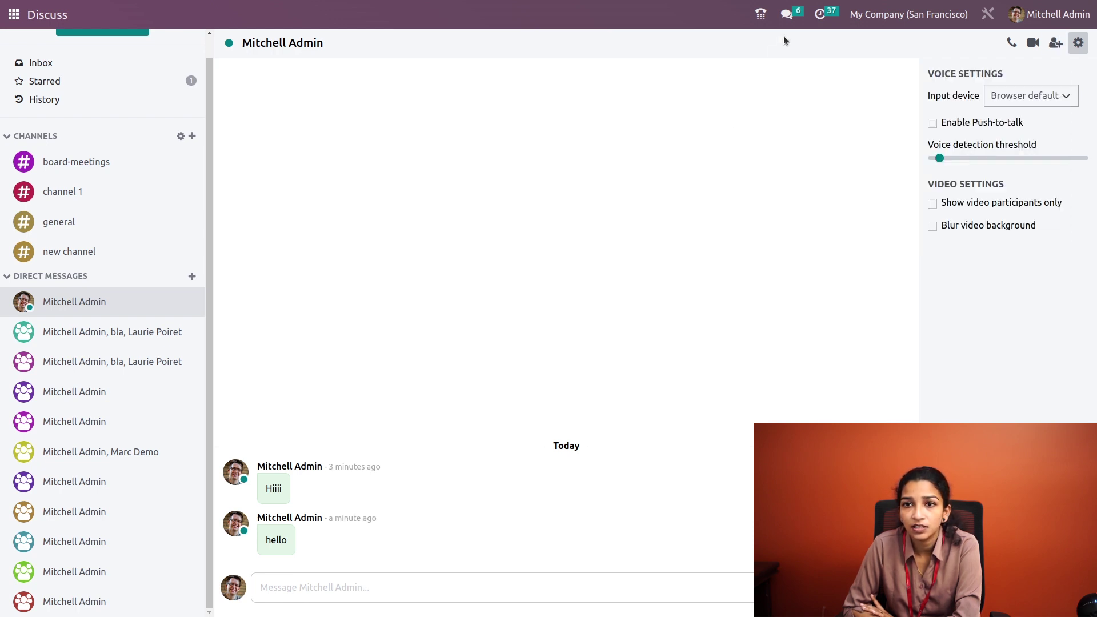
pyautogui.click(794, 22)
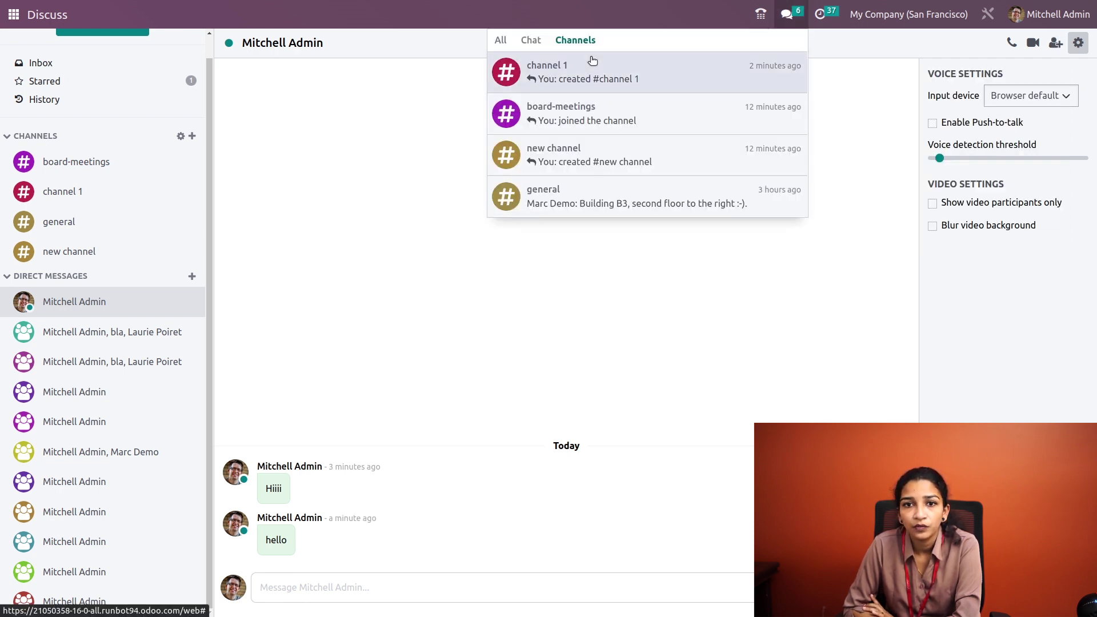
pyautogui.click(501, 41)
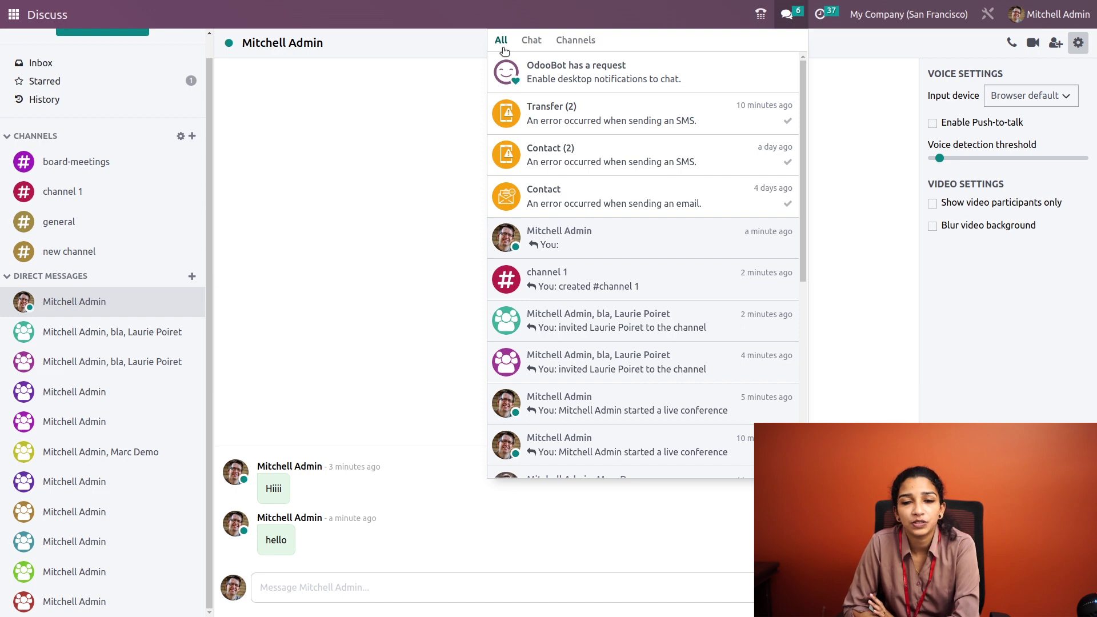
pyautogui.scroll(-5, 600, 324)
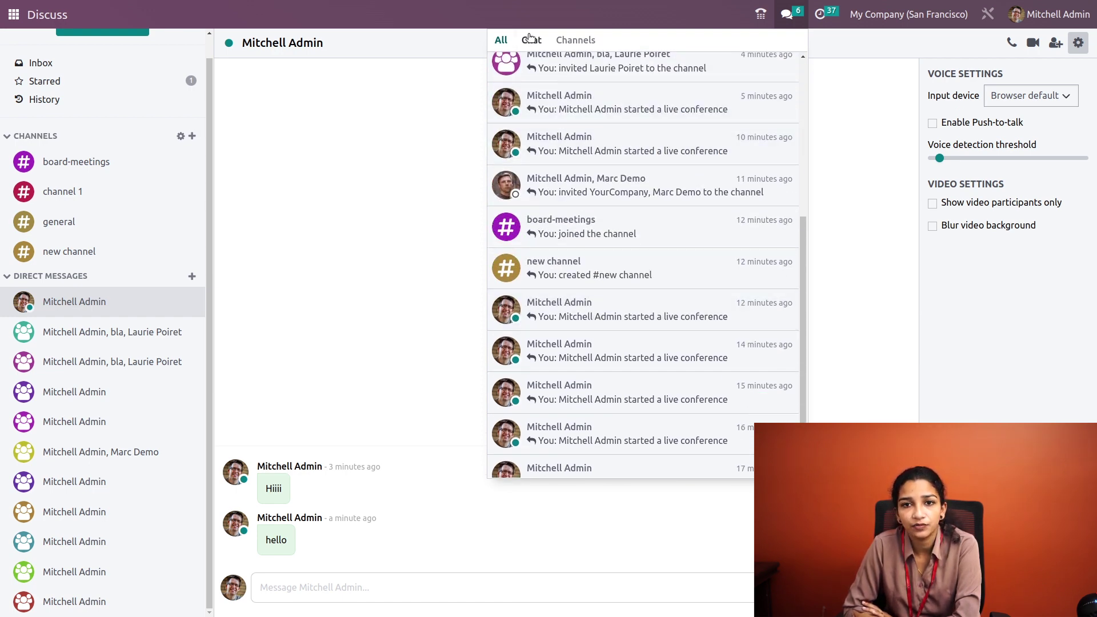
pyautogui.click(531, 40)
pyautogui.scroll(1, 586, 279)
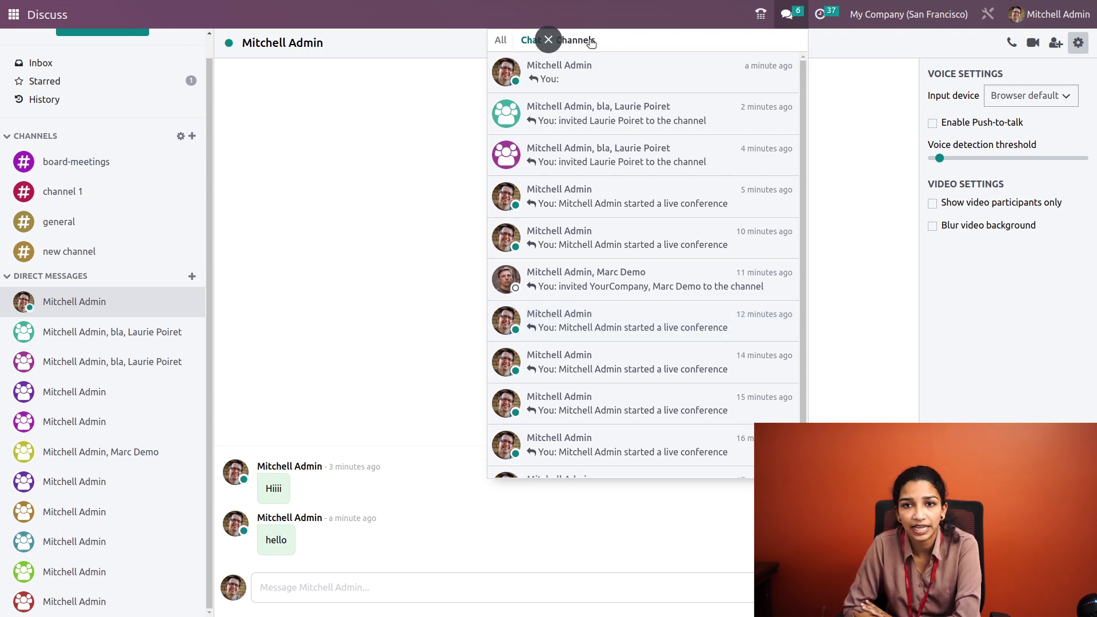
pyautogui.click(589, 41)
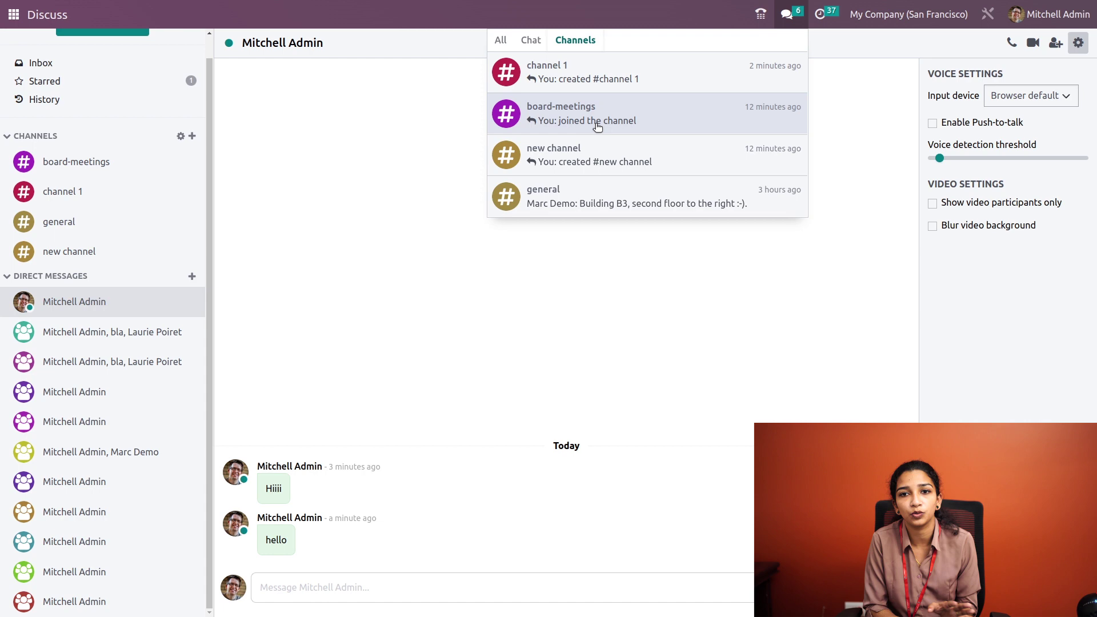